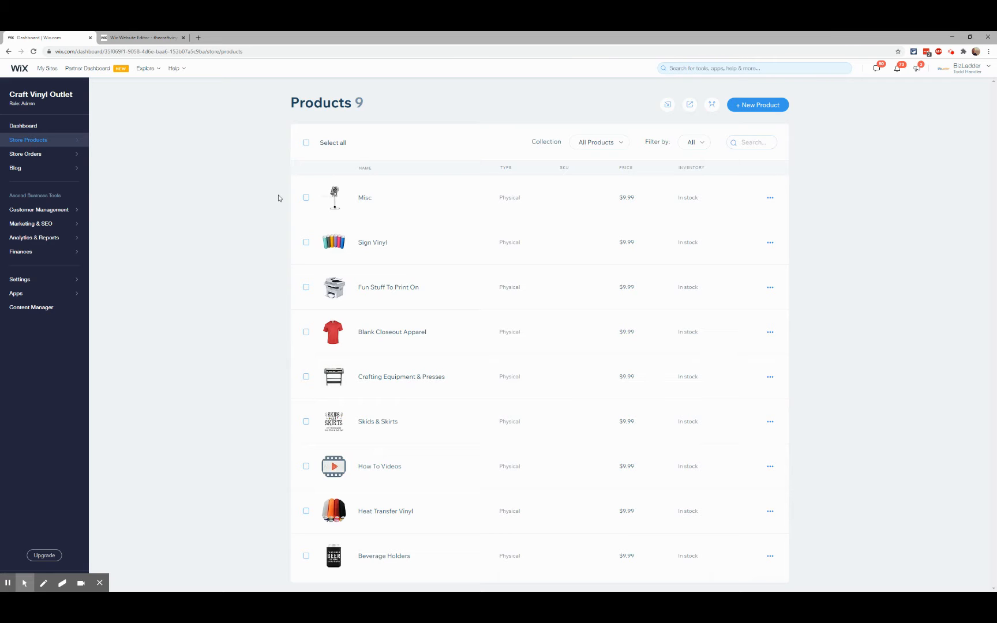
# Step: Go to the site dashboard and open the store's collections to look through them
pyautogui.click(26, 126)
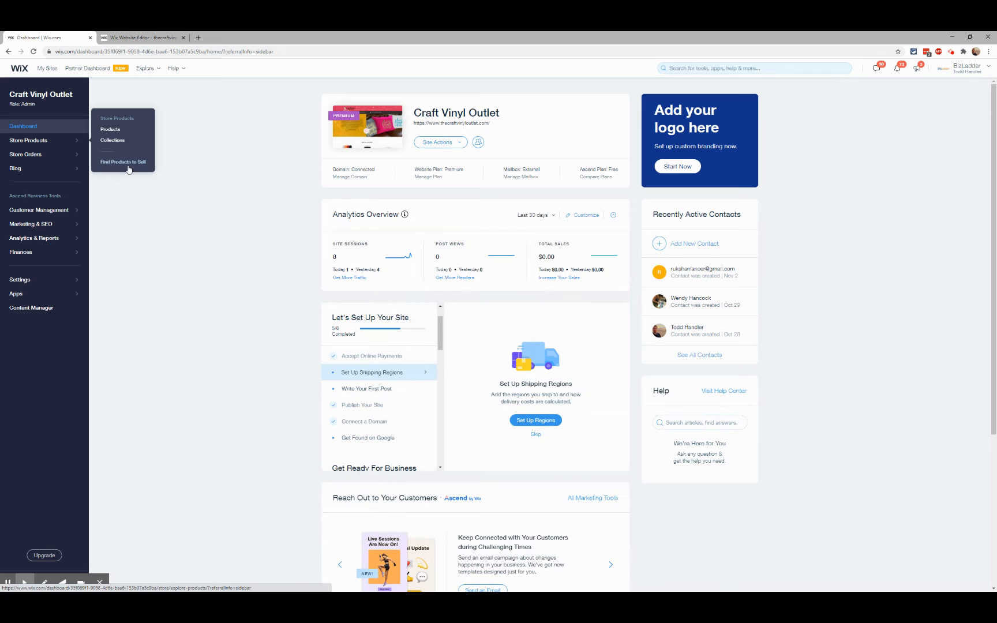
pyautogui.click(98, 141)
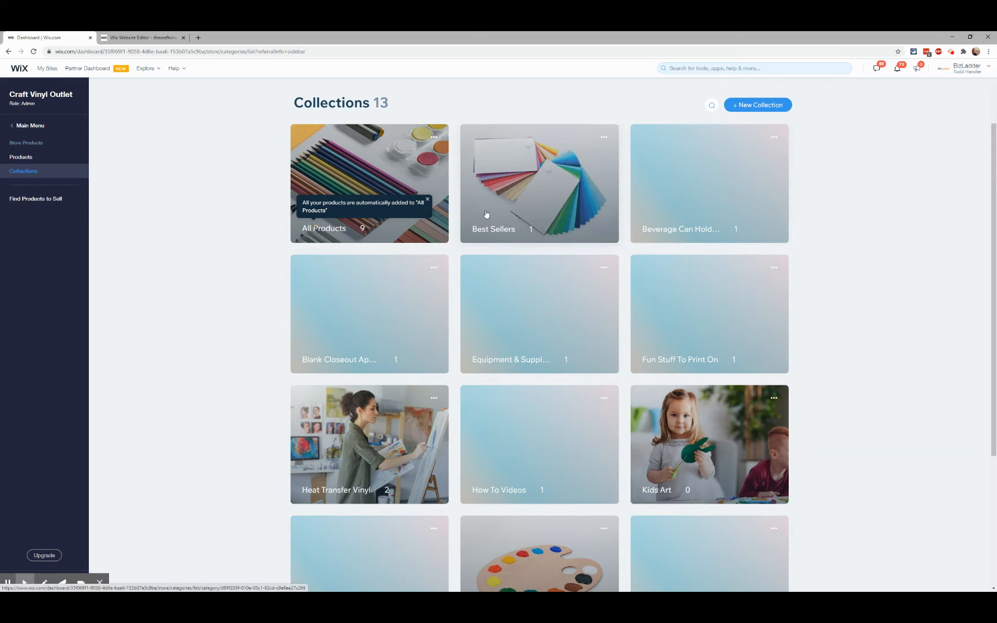
pyautogui.scroll(-3, 486, 216)
pyautogui.scroll(3, 486, 214)
# Step: Open the Beverage Can Holders collection for editing, view its extra options, and leave without saving
pyautogui.click(775, 137)
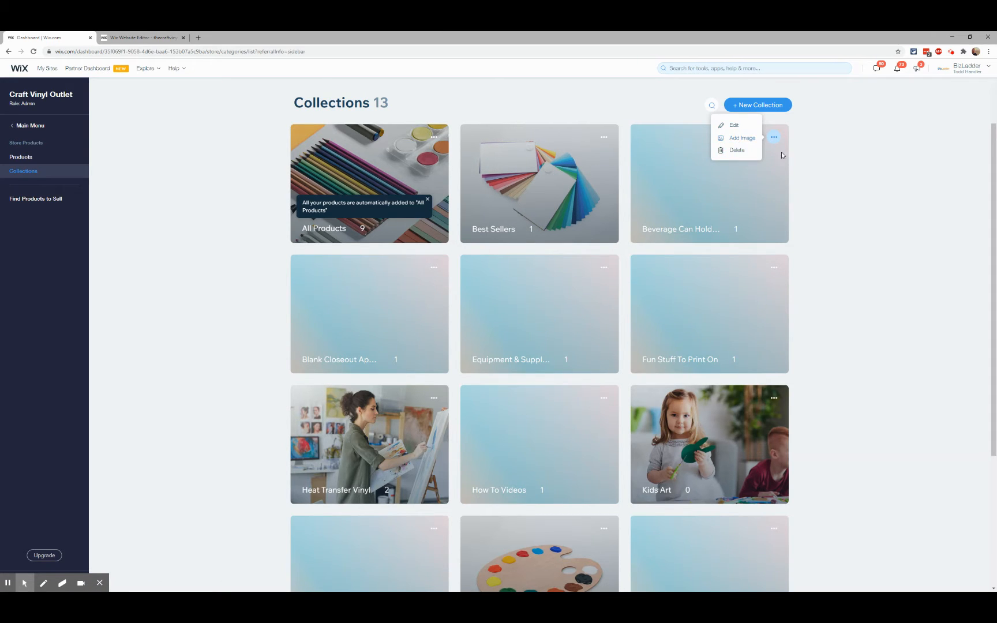
pyautogui.click(774, 139)
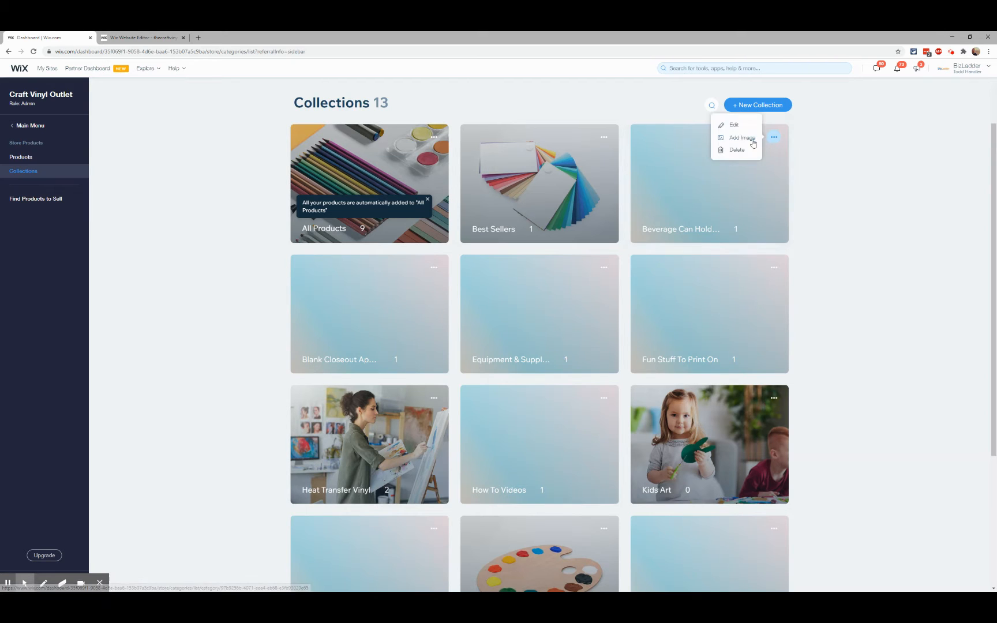
pyautogui.click(742, 128)
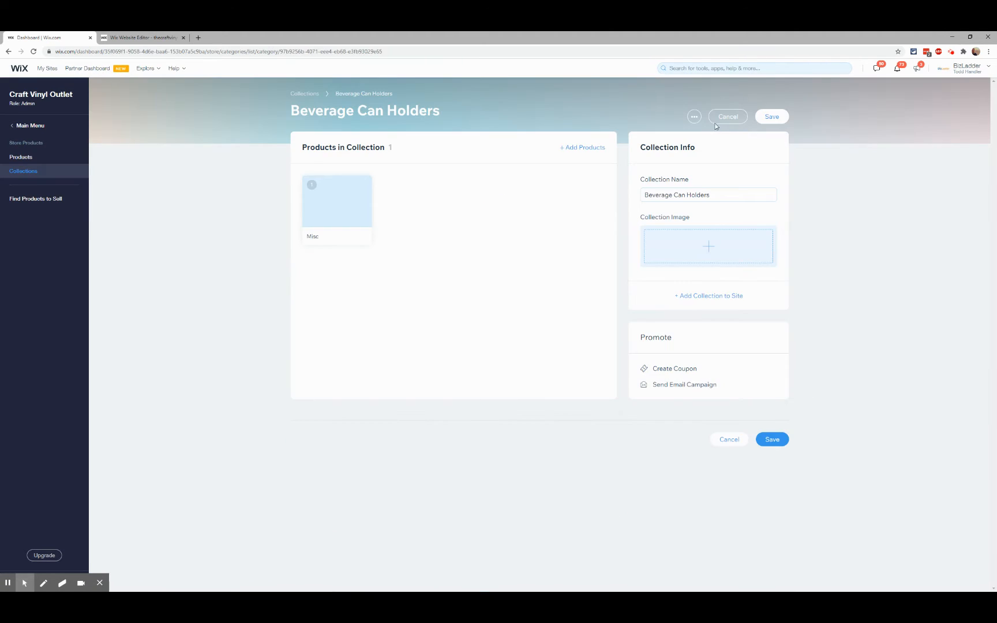
pyautogui.click(690, 118)
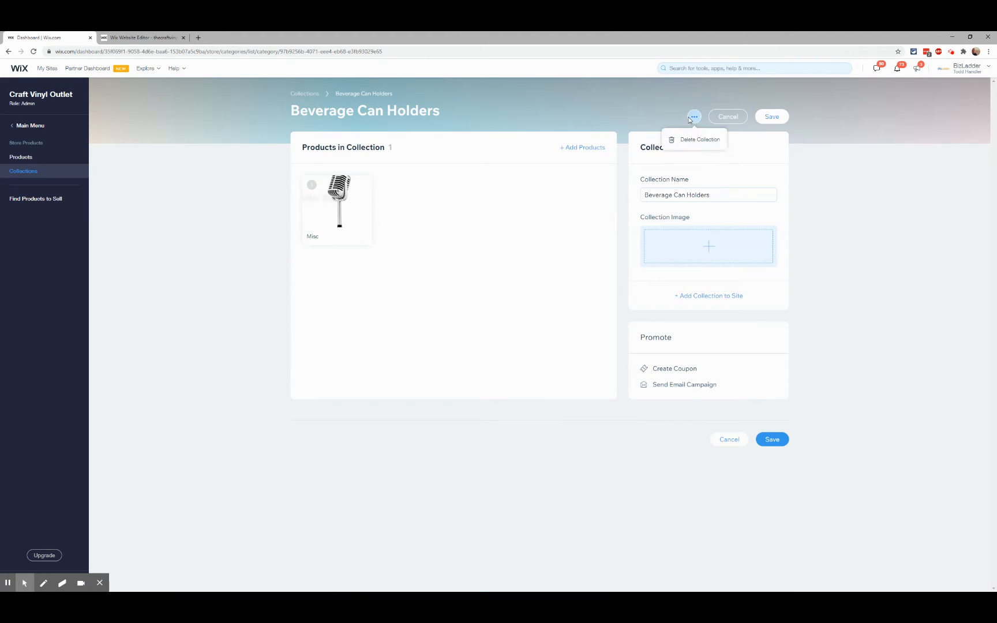
pyautogui.click(728, 117)
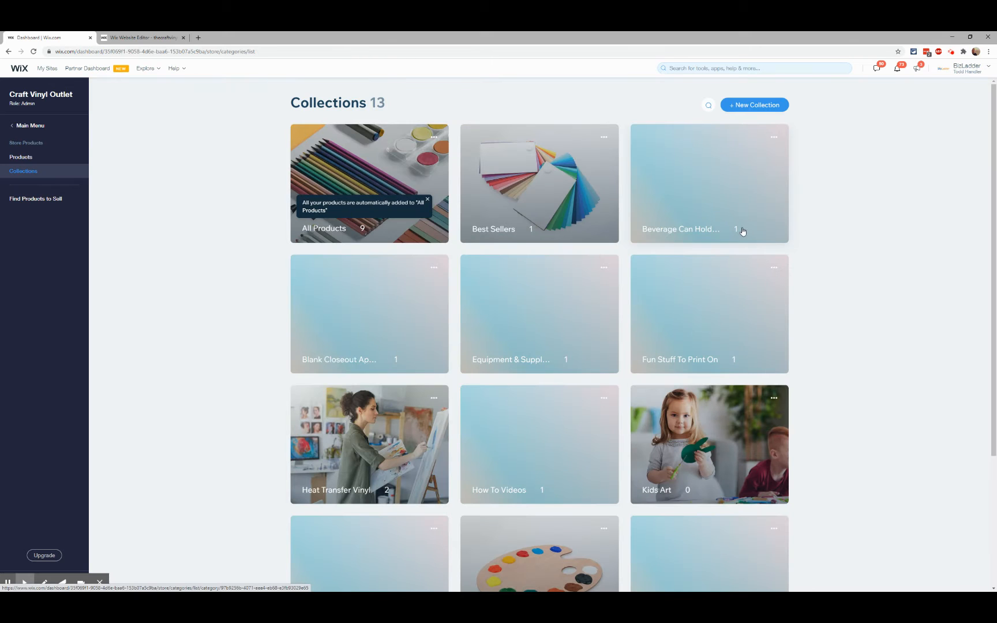
# Step: Start a new collection and add the products Misc, Sign Vinyl and Fun Stuff To Print On
pyautogui.click(747, 107)
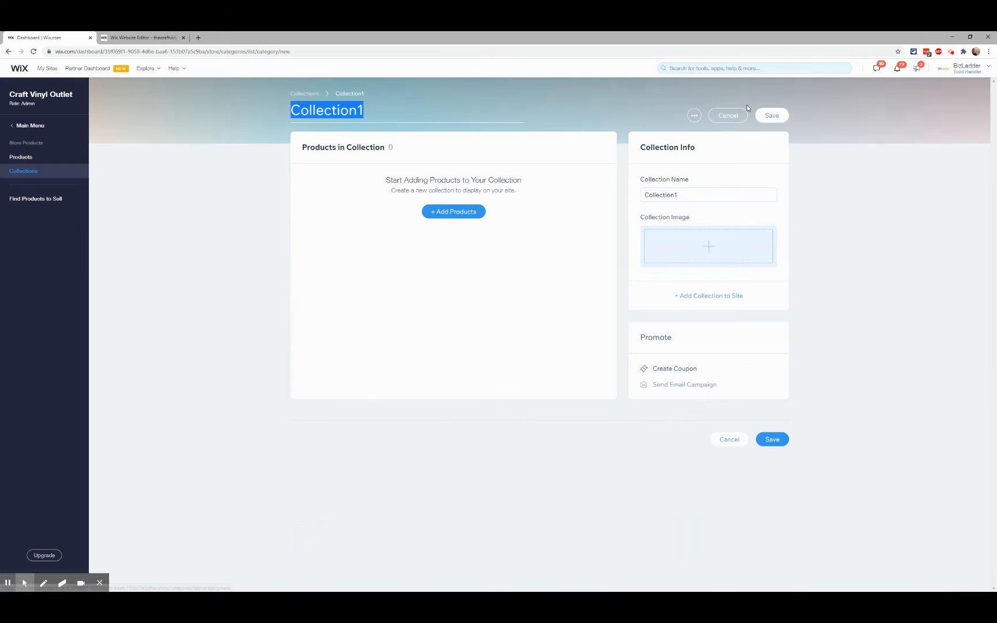
pyautogui.click(446, 212)
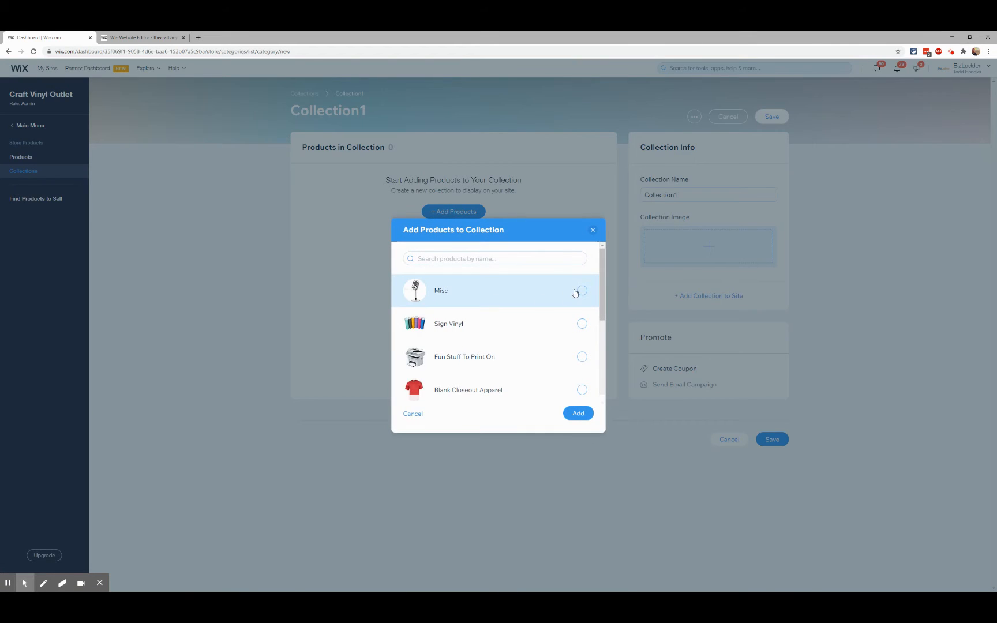
pyautogui.click(582, 290)
pyautogui.click(582, 324)
pyautogui.click(582, 356)
pyautogui.click(578, 413)
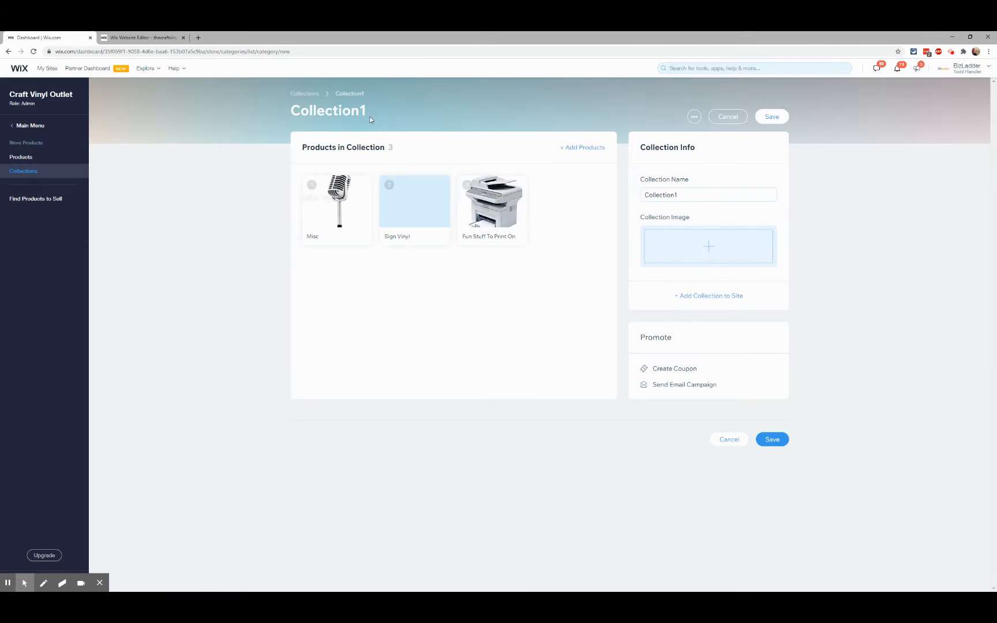
# Step: Name the new collection "test" with banner2560.jpg as its image, and discard it without saving
pyautogui.click(363, 110)
pyautogui.write('test')
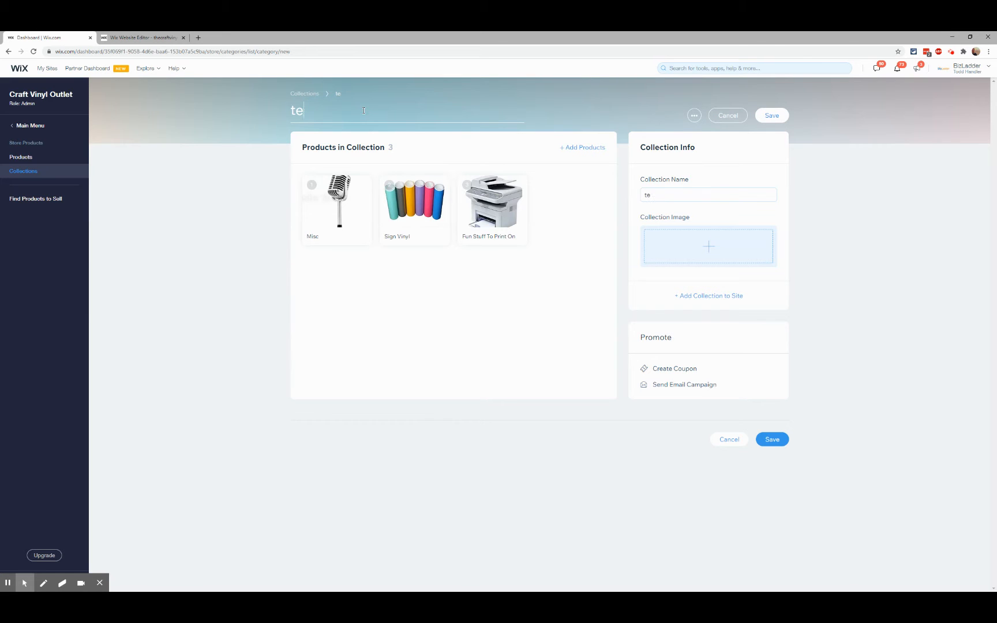
pyautogui.click(724, 243)
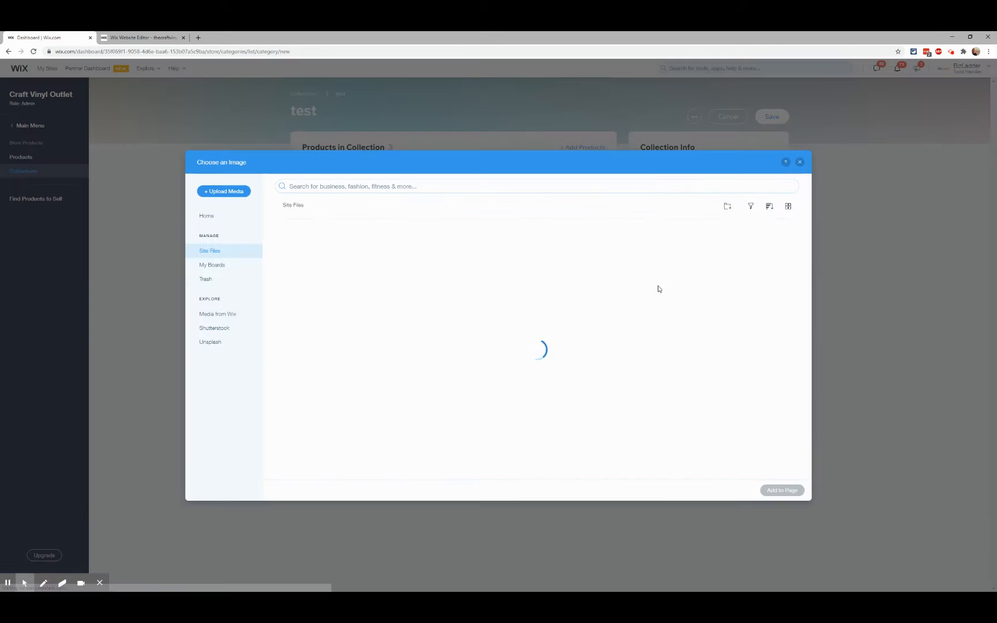
pyautogui.click(504, 259)
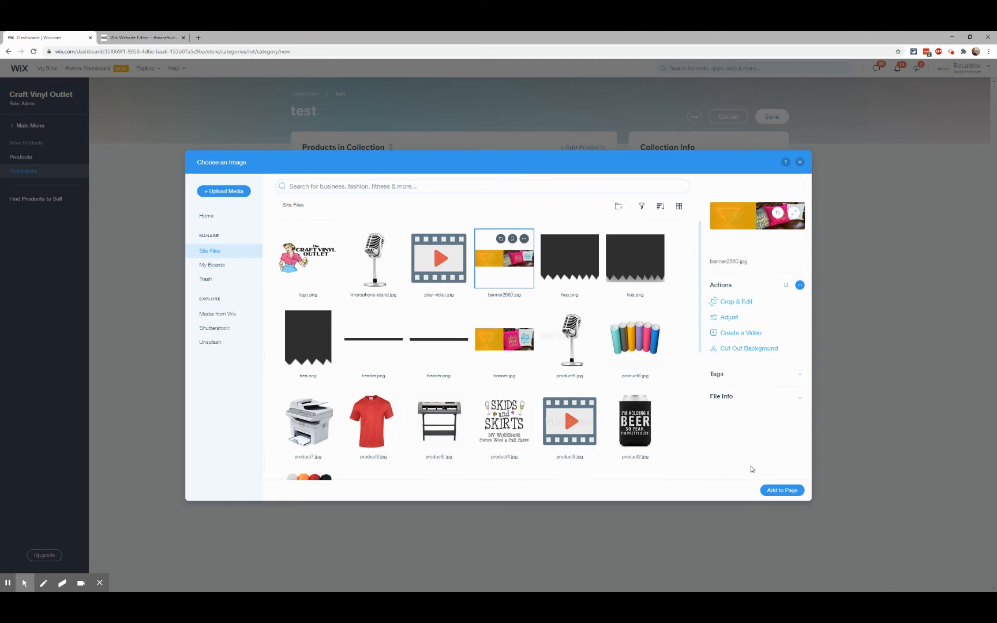
pyautogui.click(782, 490)
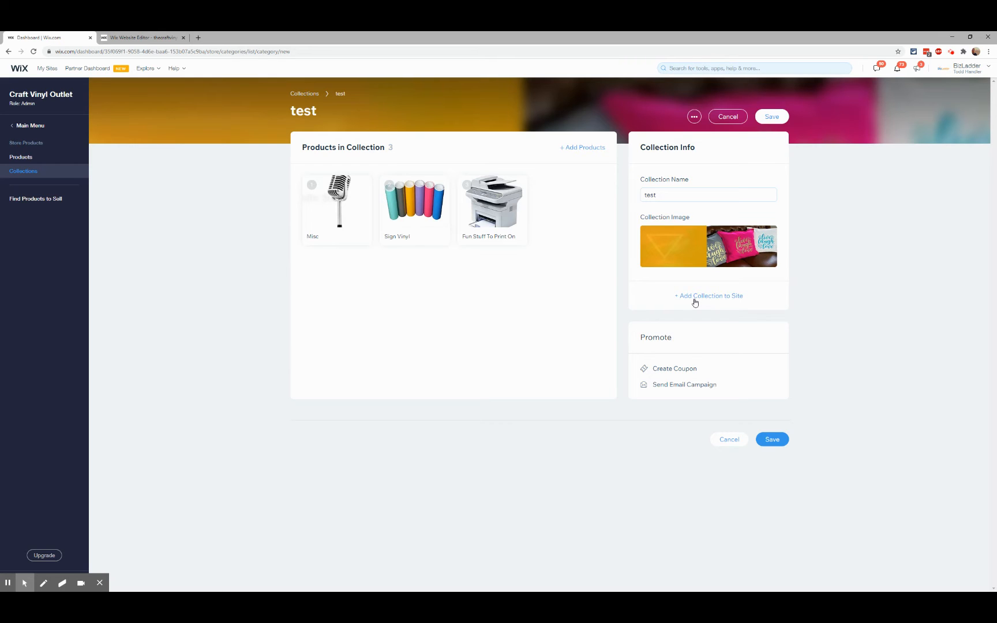
pyautogui.click(729, 117)
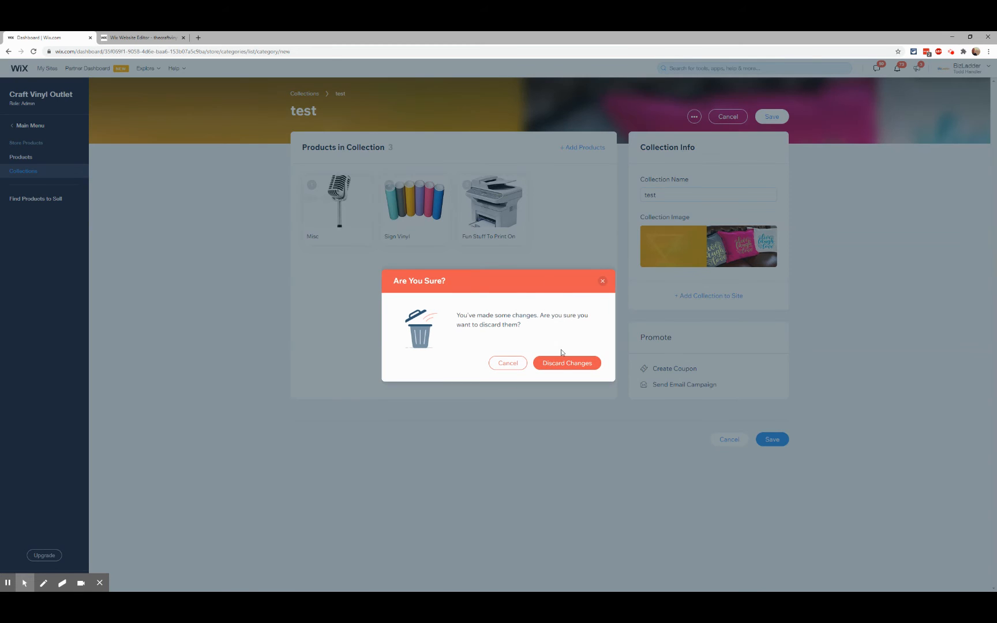
pyautogui.click(563, 362)
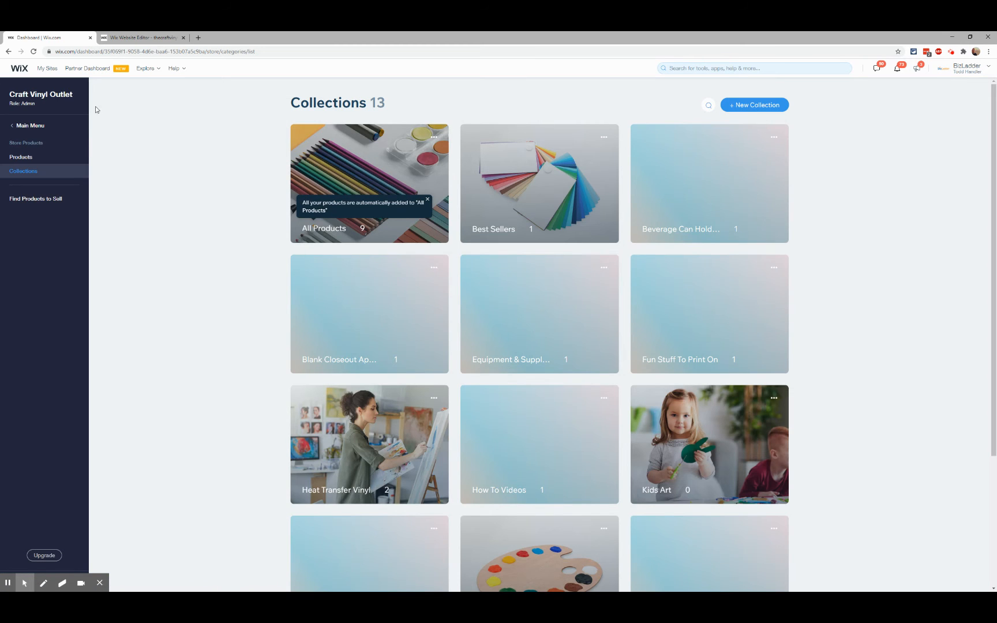
# Step: Switch to the Wix Website Editor and move the Beverage Can Holders page below Sign Vinyl in the site's page order
pyautogui.click(139, 33)
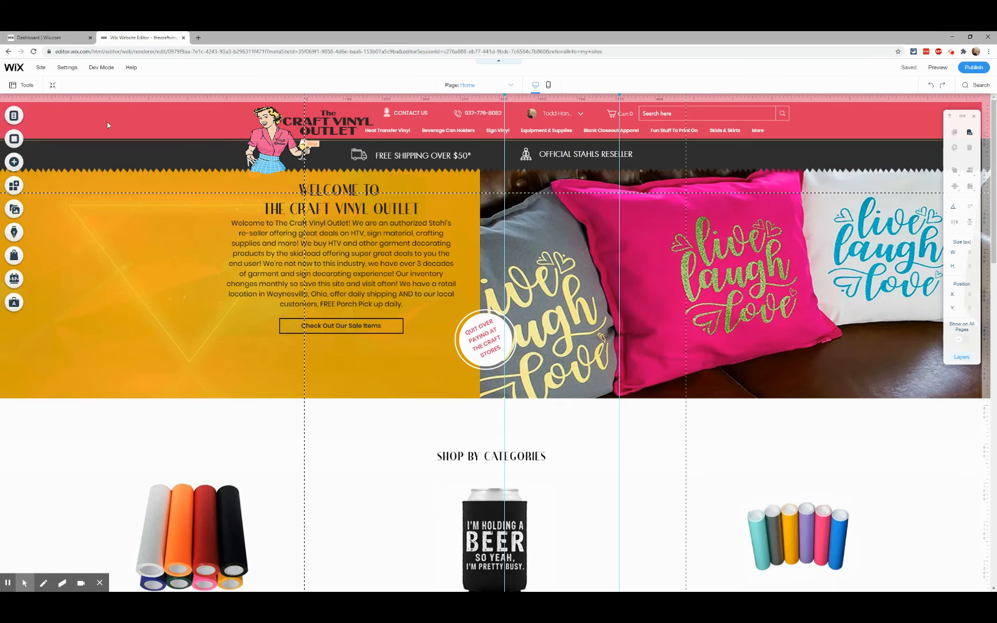
pyautogui.click(22, 120)
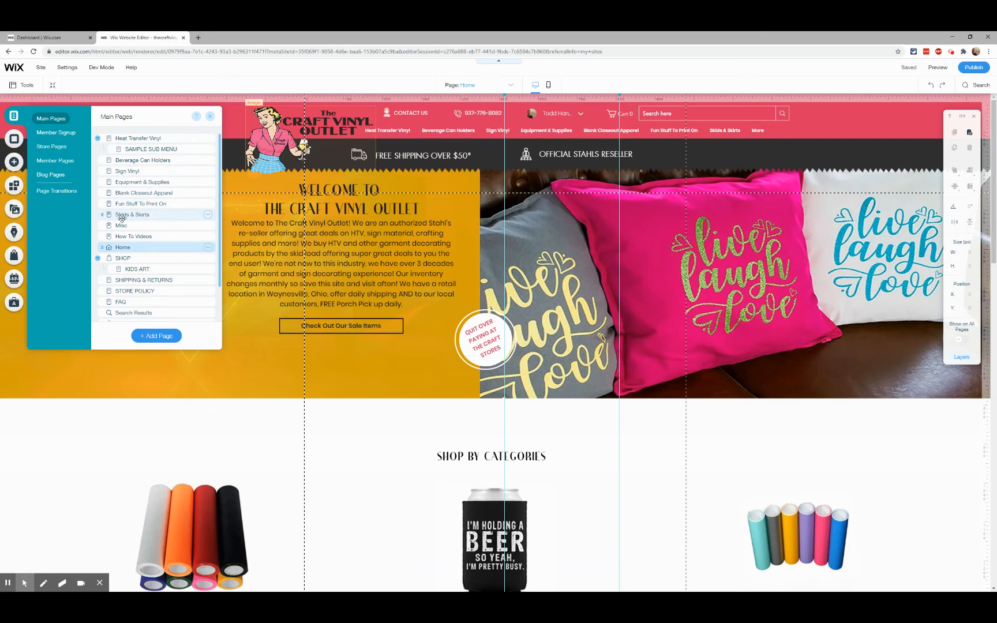
pyautogui.click(158, 161)
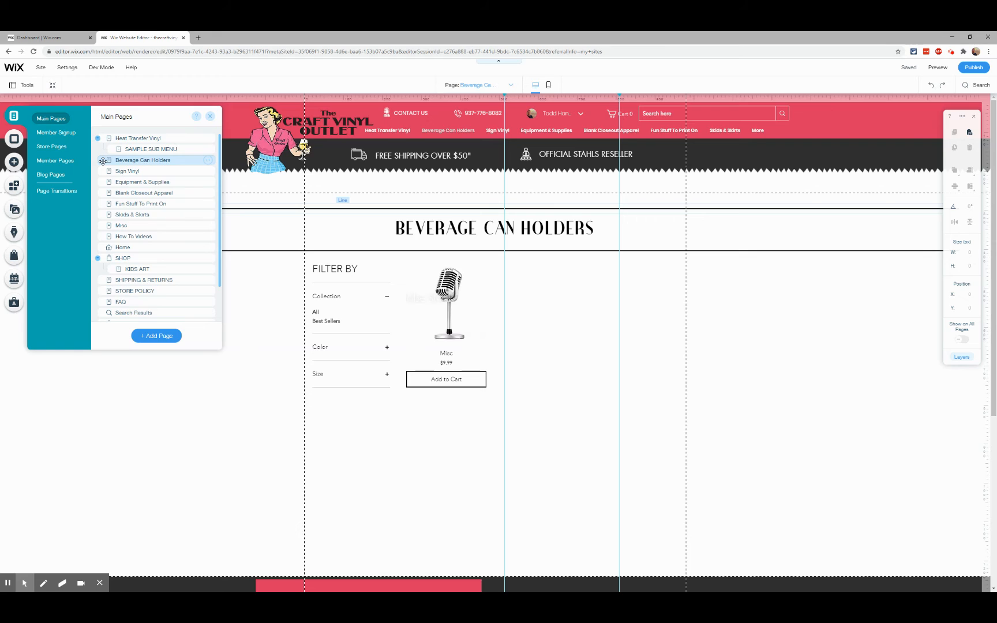
pyautogui.moveTo(103, 160)
pyautogui.mouseDown()
pyautogui.moveTo(121, 173)
pyautogui.moveTo(98, 158)
pyautogui.moveTo(106, 173)
pyautogui.mouseUp()
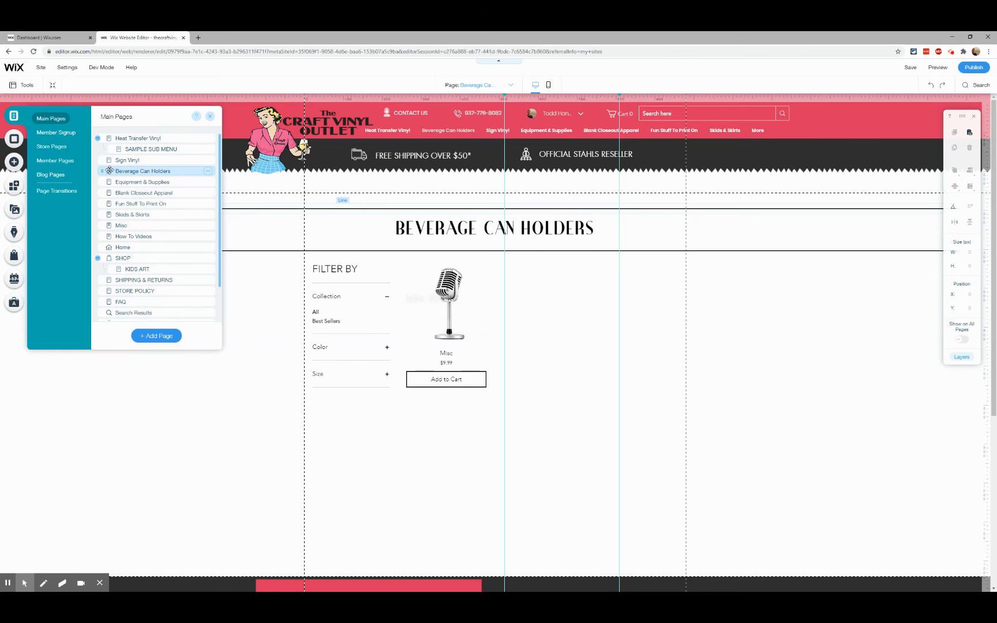
# Step: Change the Beverage Can Holders page's URL slug to beverage-can-holders in its SEO settings
pyautogui.click(207, 172)
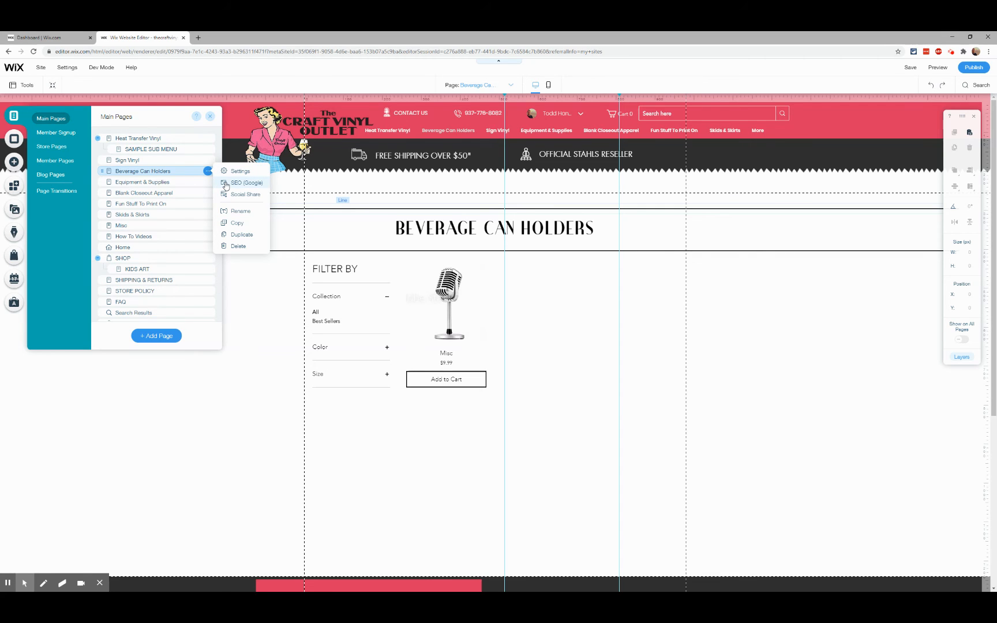
pyautogui.click(225, 185)
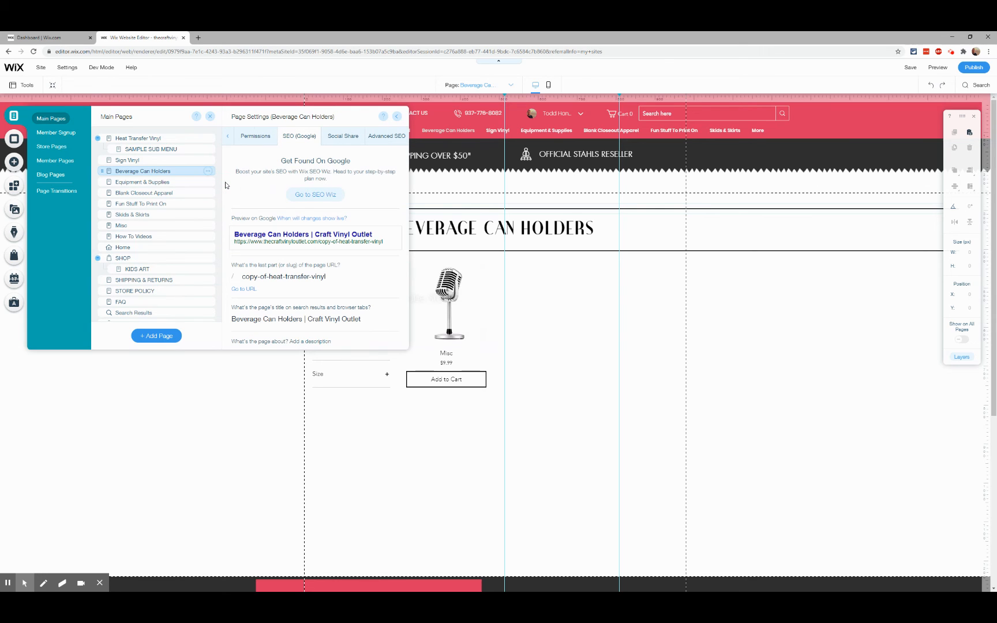
pyautogui.click(272, 277)
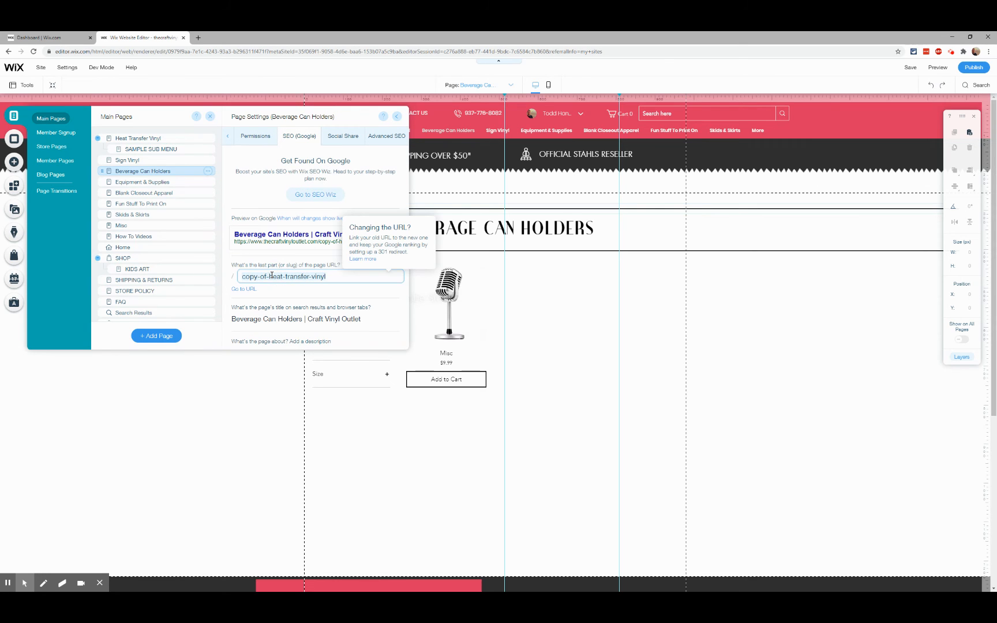
pyautogui.hotkey('ctrl', 'a')
pyautogui.write('beverage')
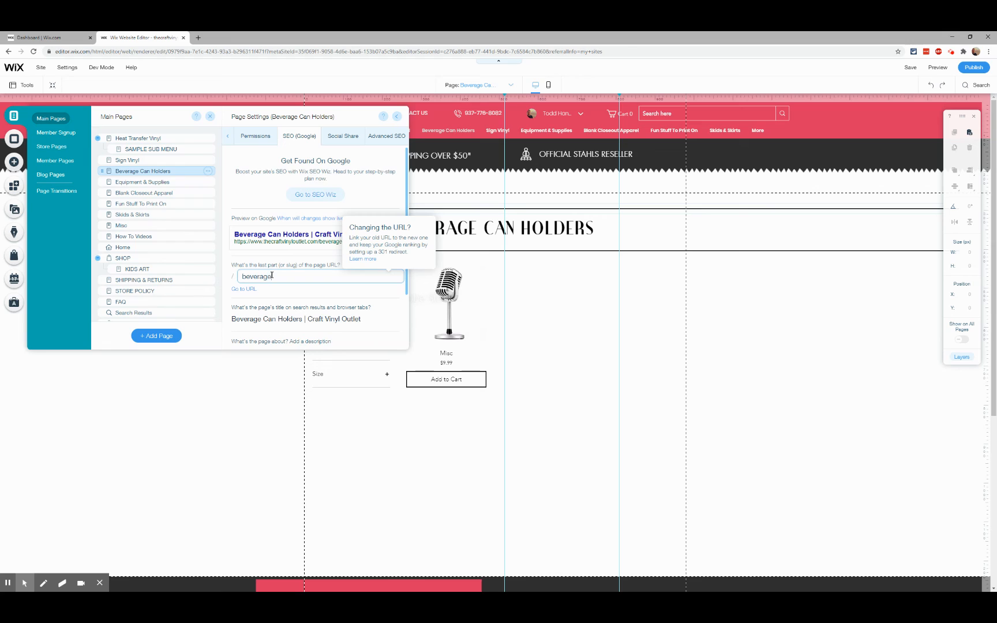
pyautogui.write('-can-holders')
pyautogui.click(383, 200)
# Step: Review the Beverage Can Holders page's SEO, page info, layout and permission settings, close them, and check the site's save status
pyautogui.scroll(-2, 374, 229)
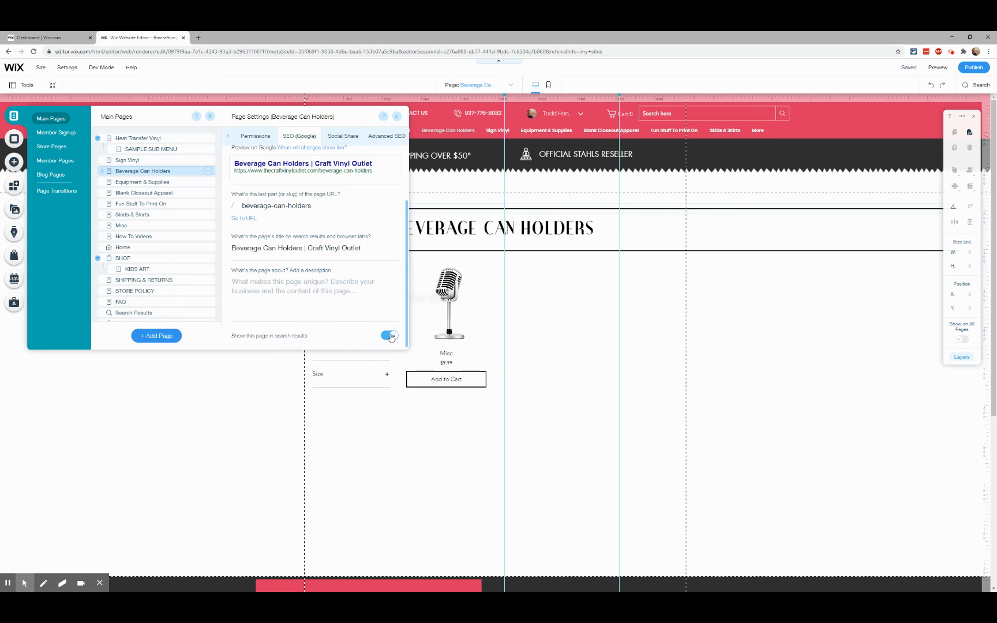
pyautogui.scroll(2, 345, 263)
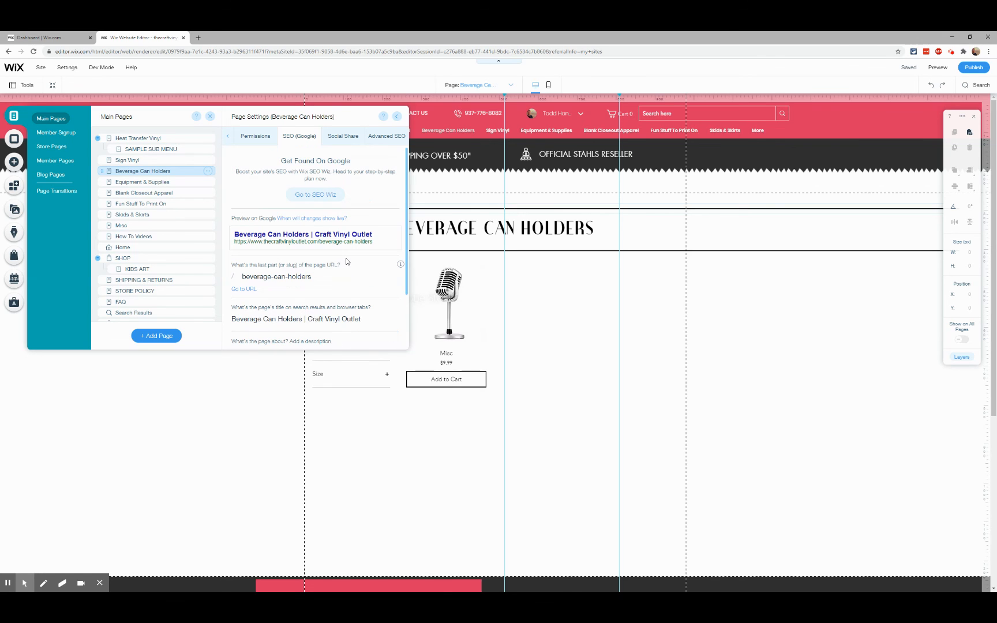
pyautogui.click(227, 139)
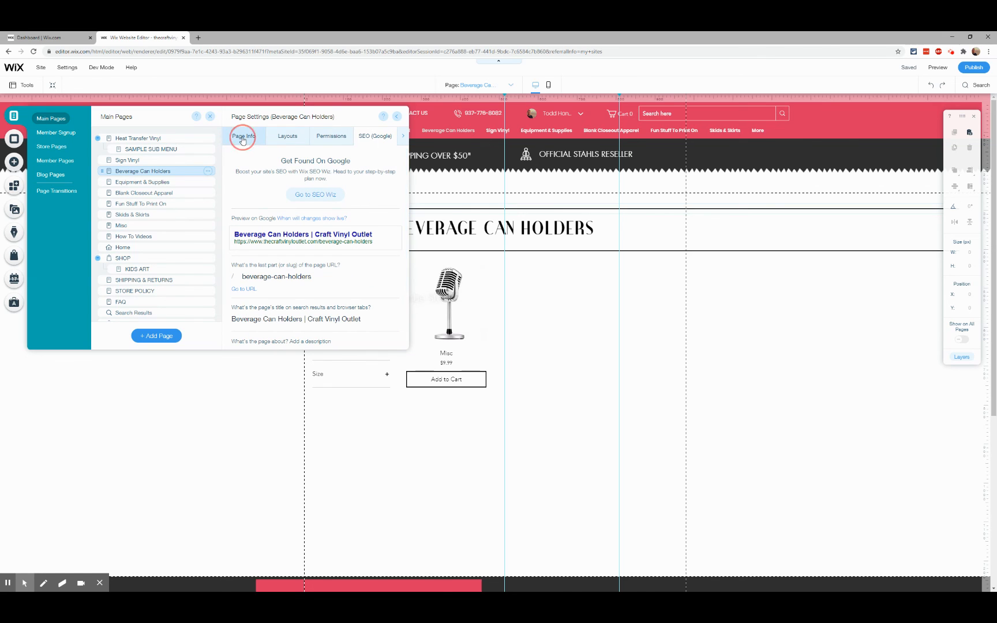
pyautogui.click(243, 137)
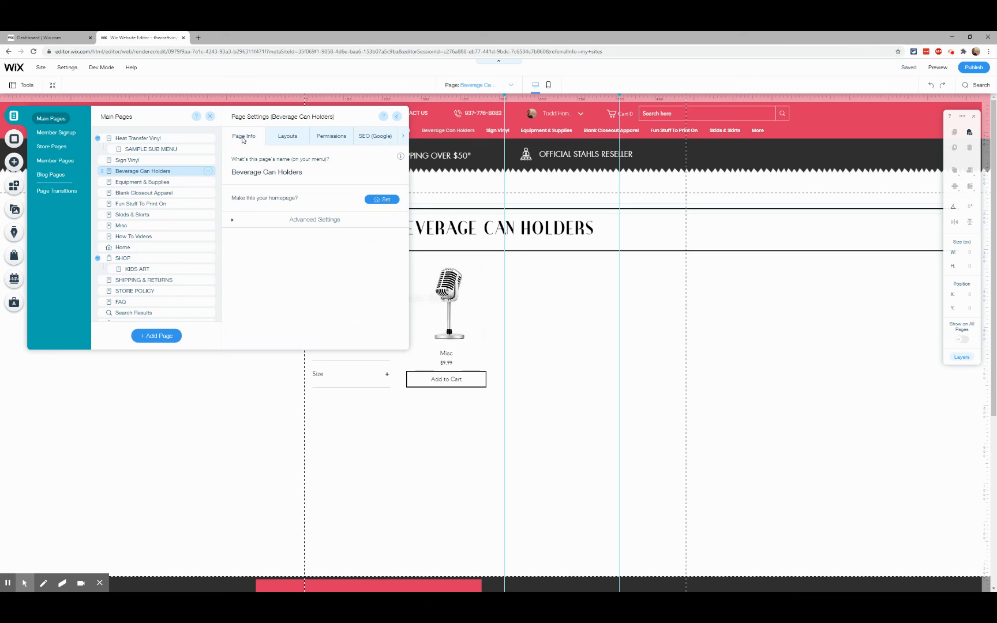
pyautogui.click(317, 220)
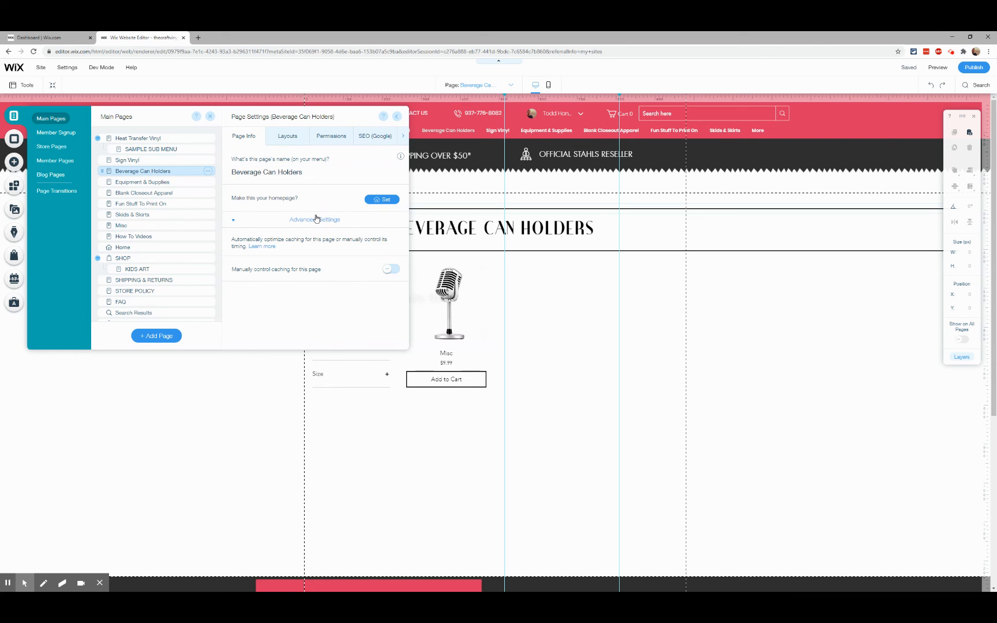
pyautogui.click(280, 138)
pyautogui.click(332, 136)
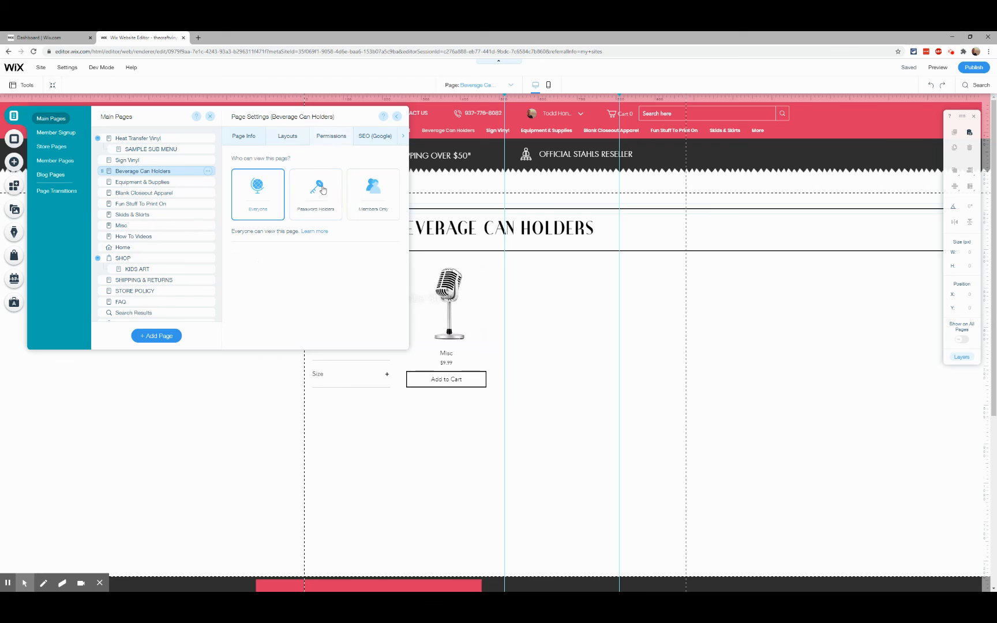
pyautogui.click(403, 136)
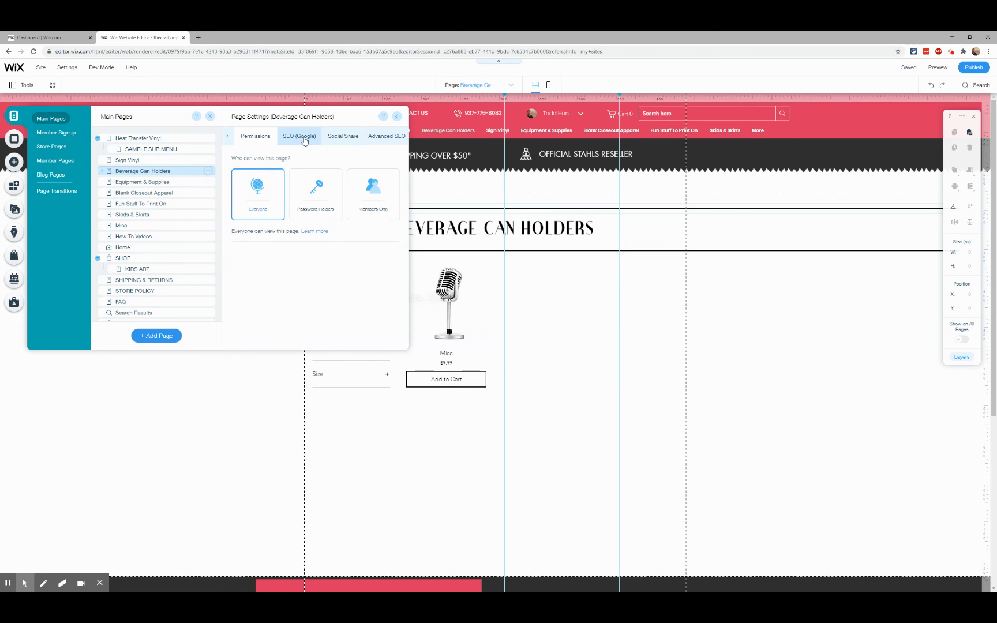
pyautogui.click(305, 140)
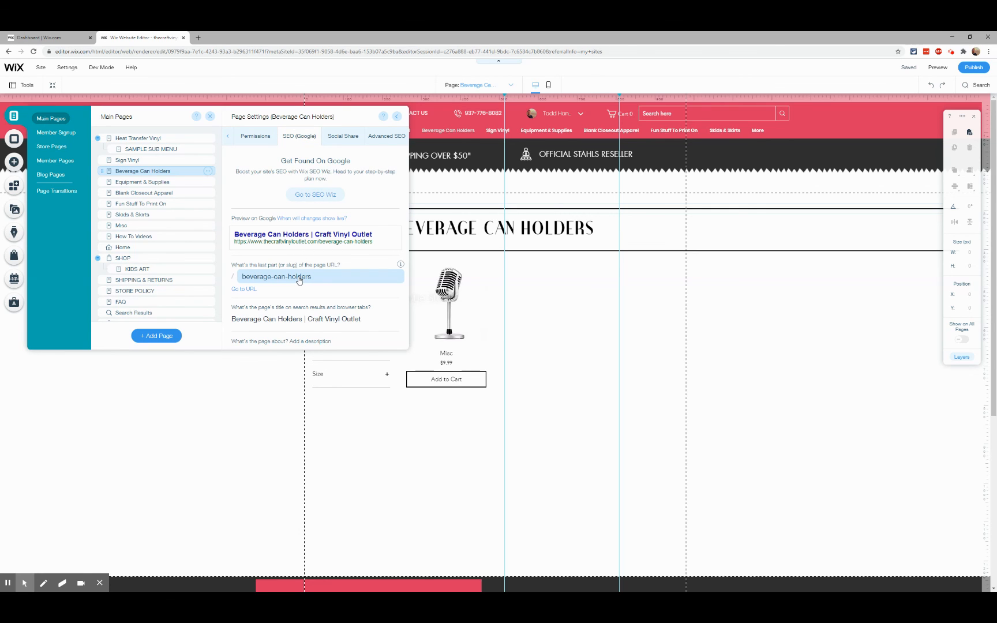
pyautogui.click(397, 117)
pyautogui.moveTo(906, 69)
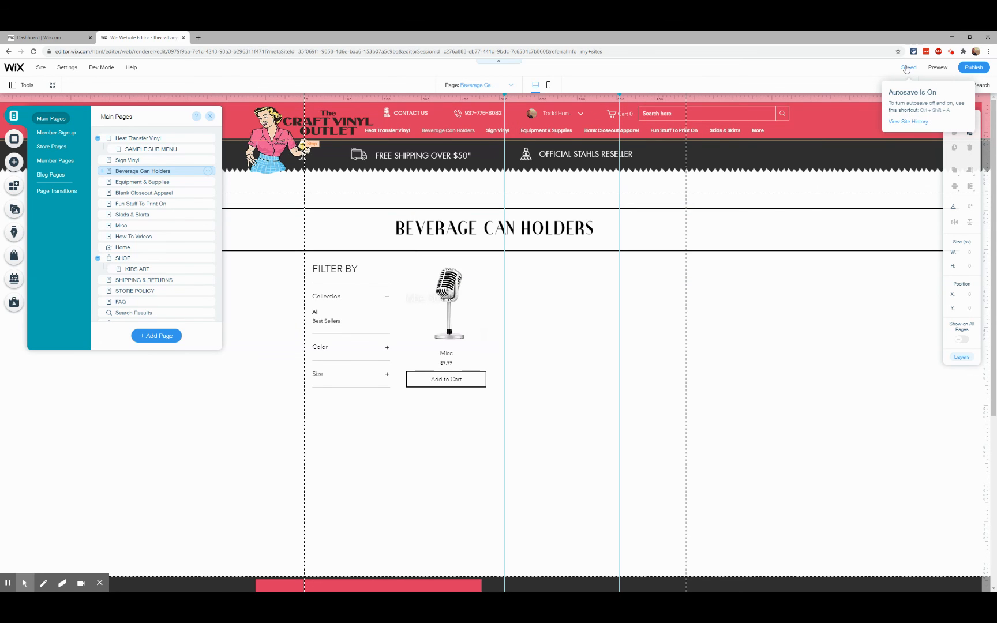